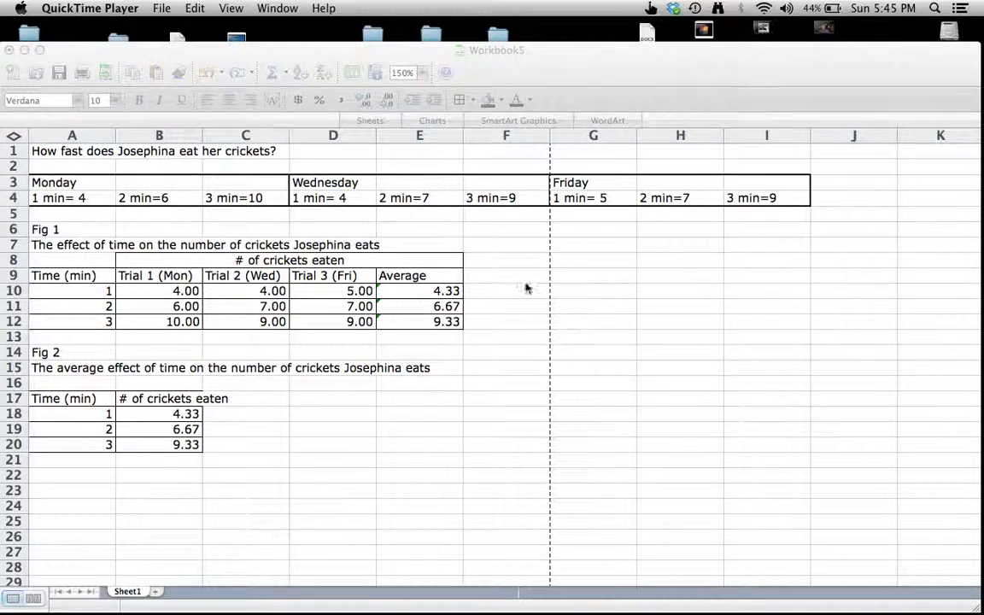
# - Center-align the headers and values of the Fig 1 table in cells A9:E12
pyautogui.click(80, 281)
pyautogui.moveTo(81, 275); pyautogui.dragTo(400, 318)
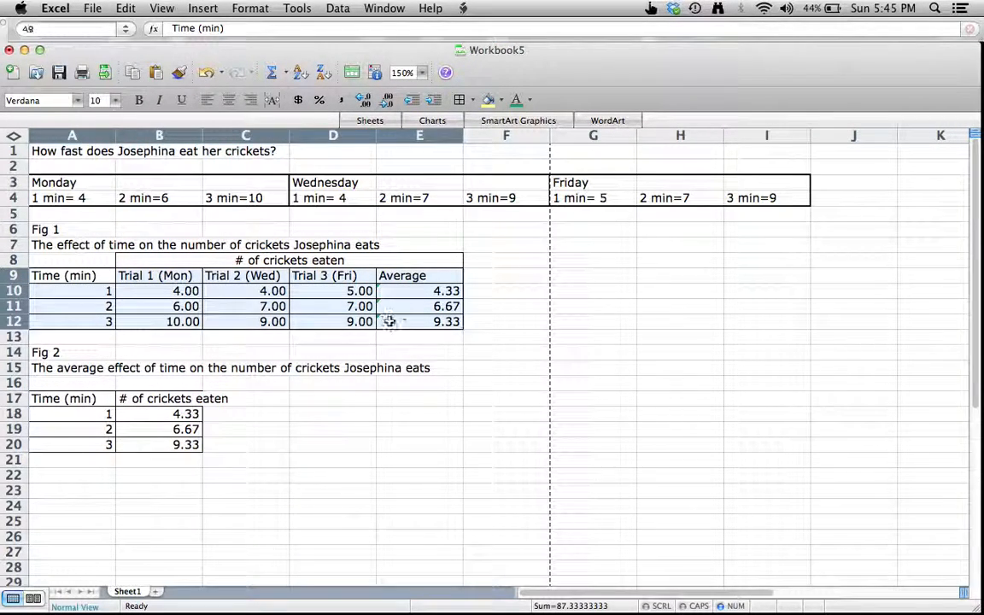
pyautogui.click(230, 101)
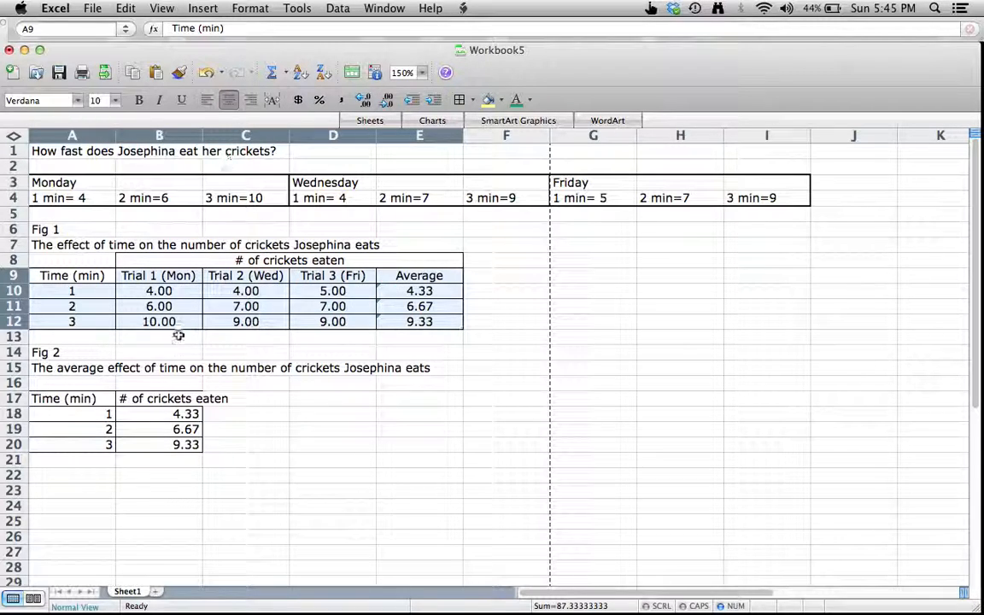
# - Center-align the time and cricket values of the Fig 2 table in cells A18:B20
pyautogui.click(72, 415)
pyautogui.moveTo(73, 415); pyautogui.dragTo(136, 446)
pyautogui.click(207, 100)
pyautogui.click(229, 100)
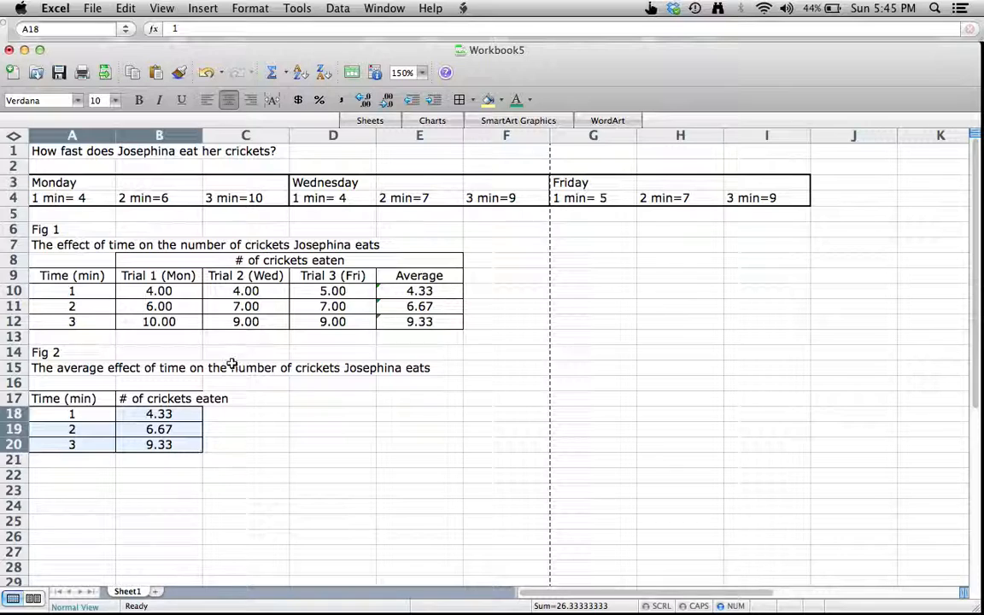
pyautogui.click(280, 396)
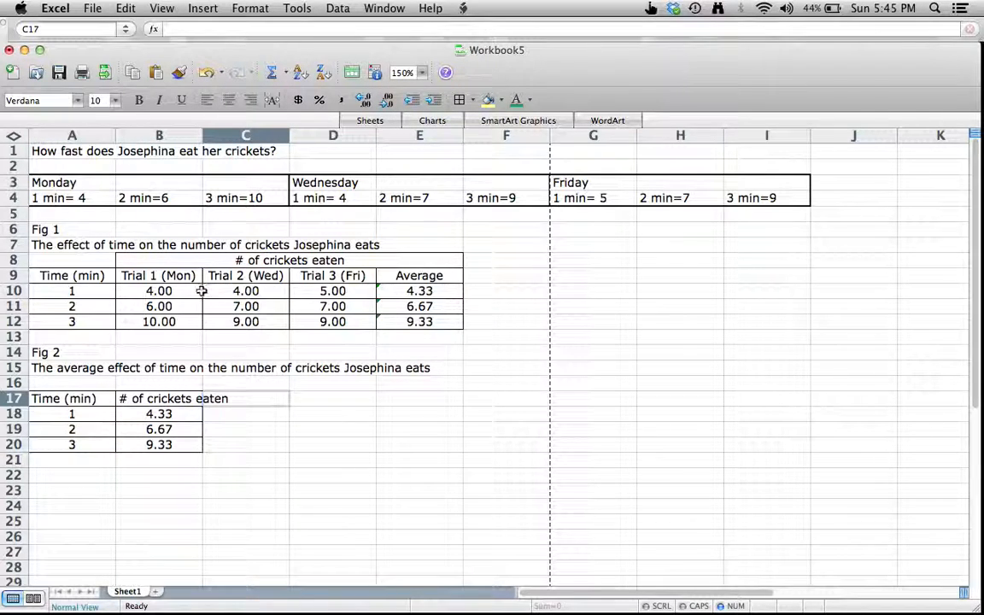
# - Wrap the text of the "# of crickets eaten" header in cell B17
pyautogui.click(158, 400)
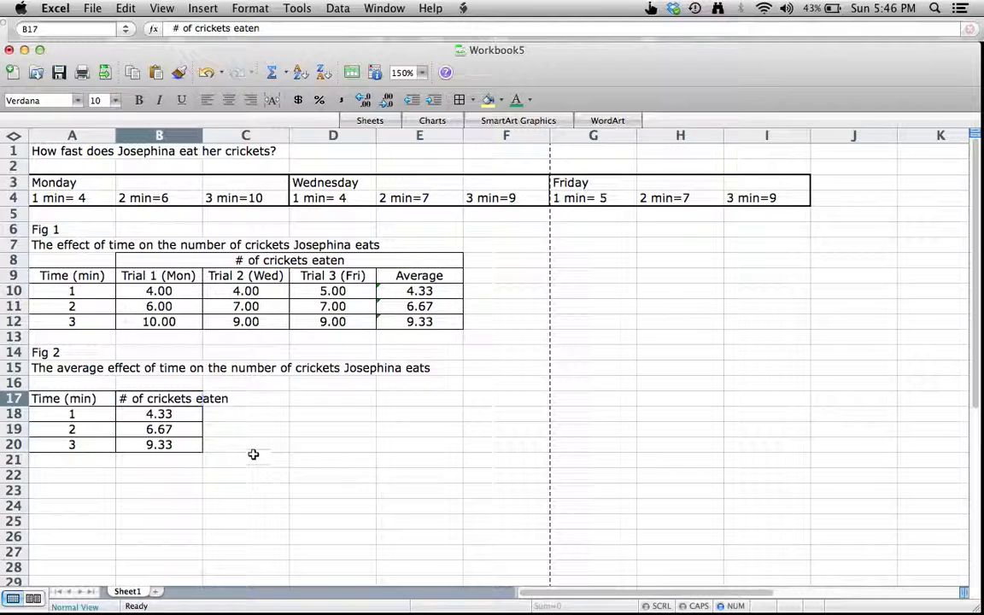
pyautogui.click(253, 10)
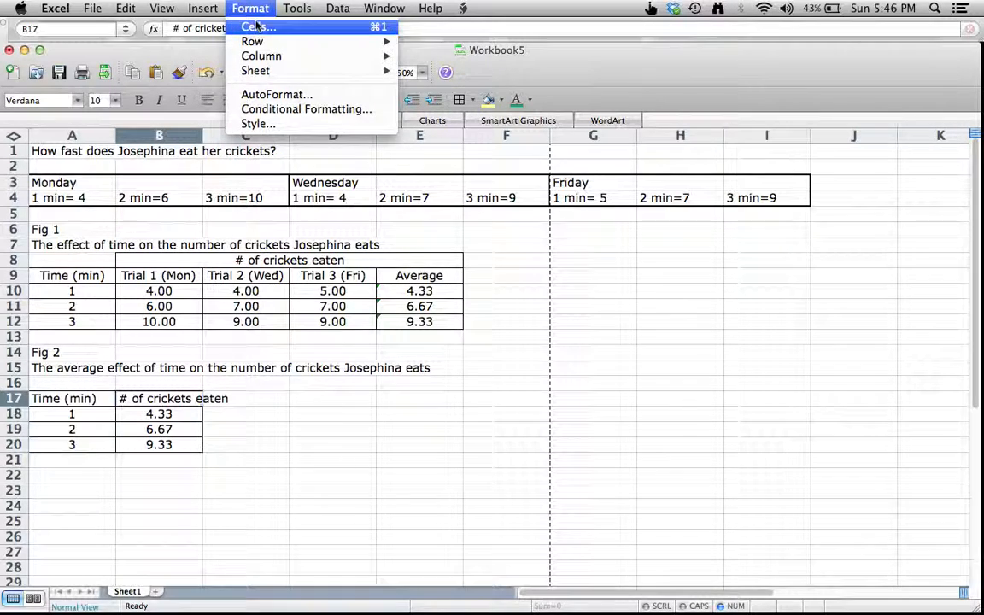
pyautogui.click(258, 27)
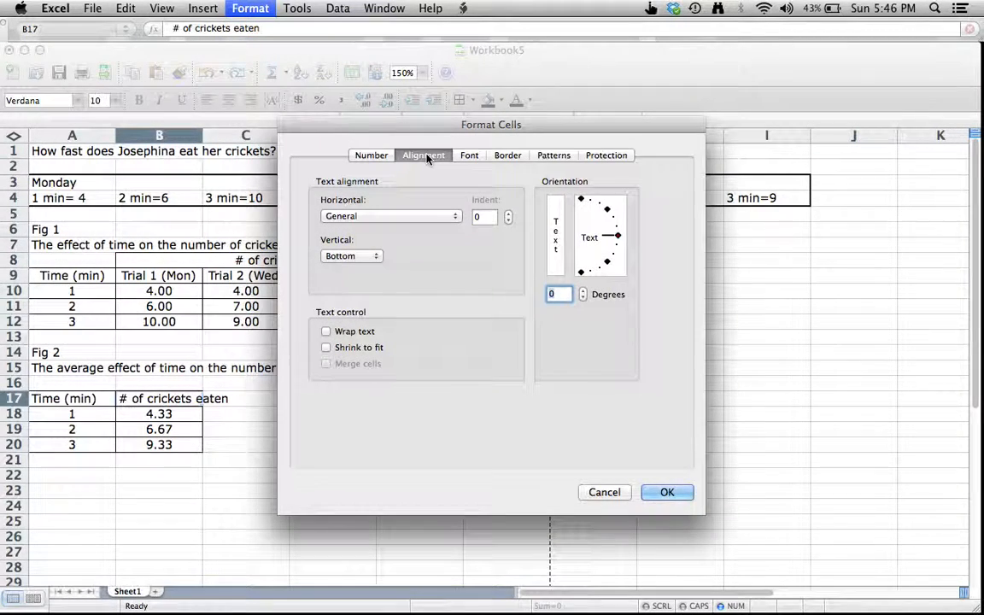
pyautogui.click(326, 332)
pyautogui.click(664, 492)
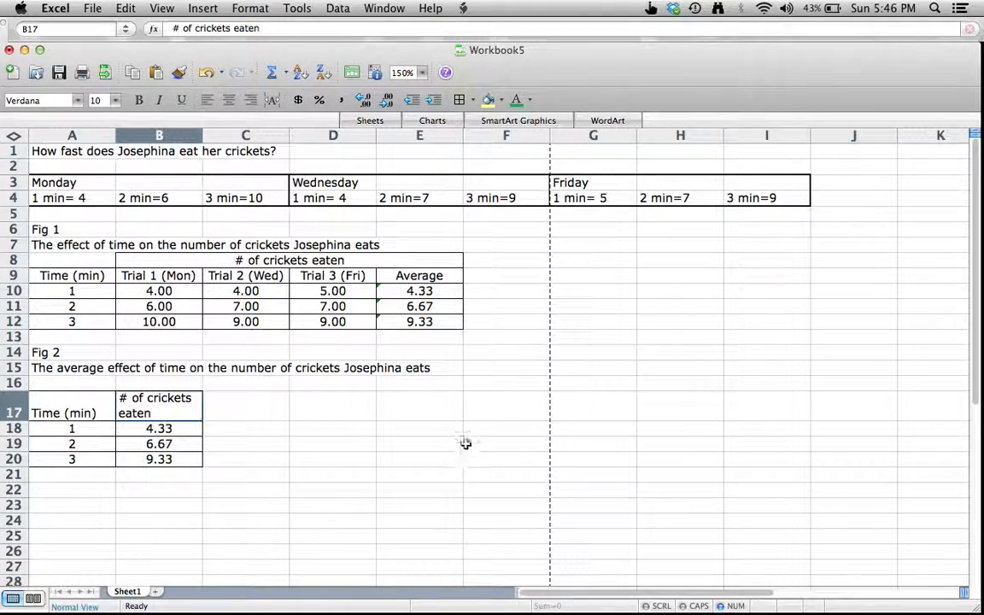
# - Center the Fig 2 header cells A17:B17 both horizontally and vertically
pyautogui.moveTo(79, 407); pyautogui.dragTo(126, 403)
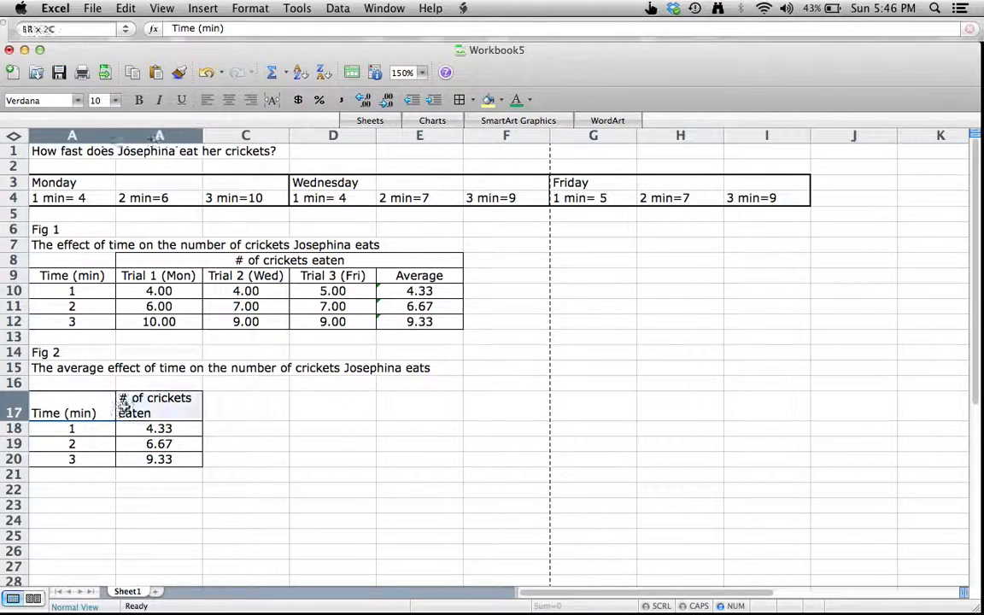
pyautogui.click(251, 8)
pyautogui.click(256, 27)
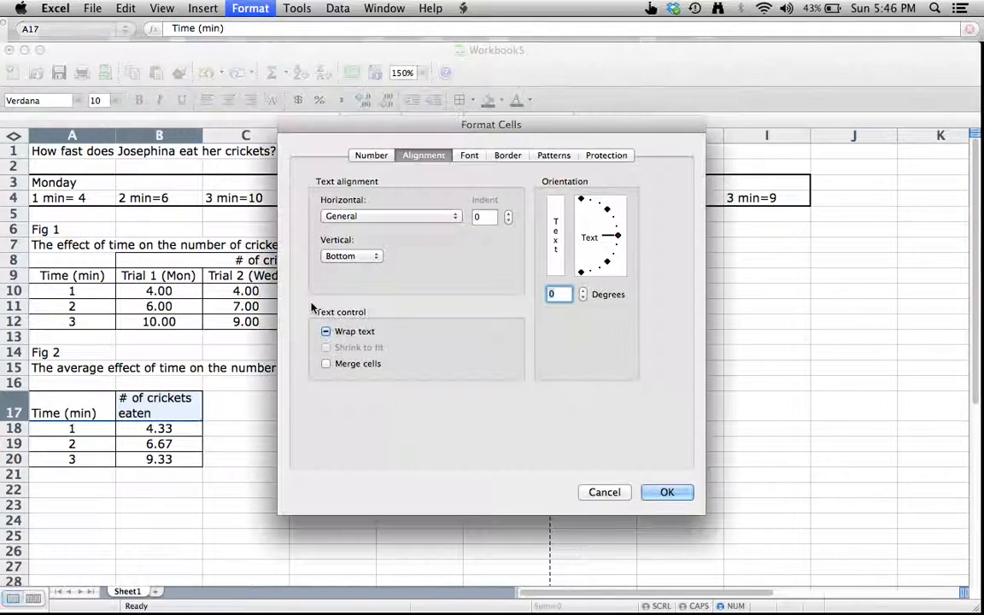
pyautogui.click(364, 256)
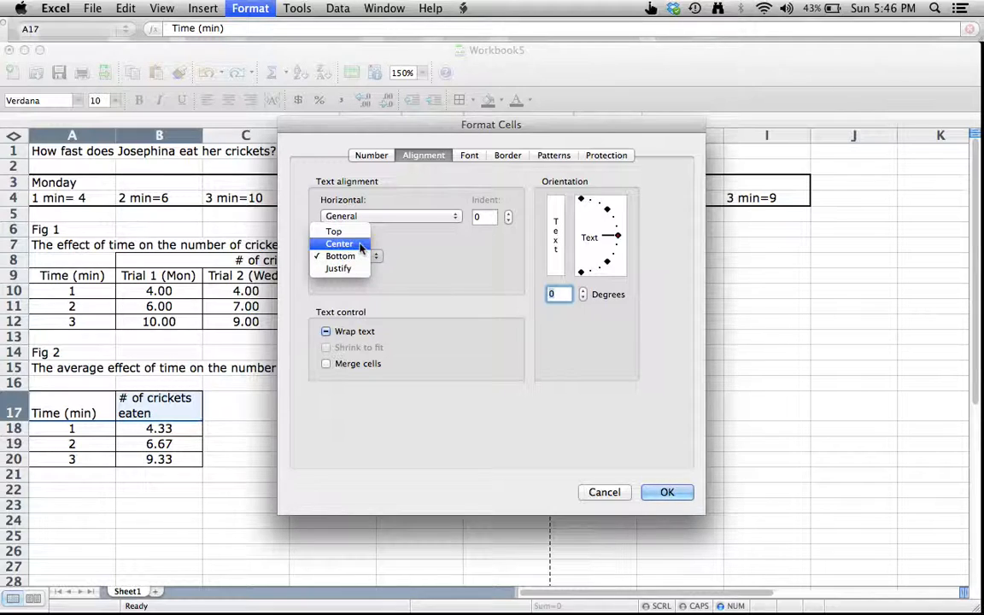
pyautogui.click(360, 245)
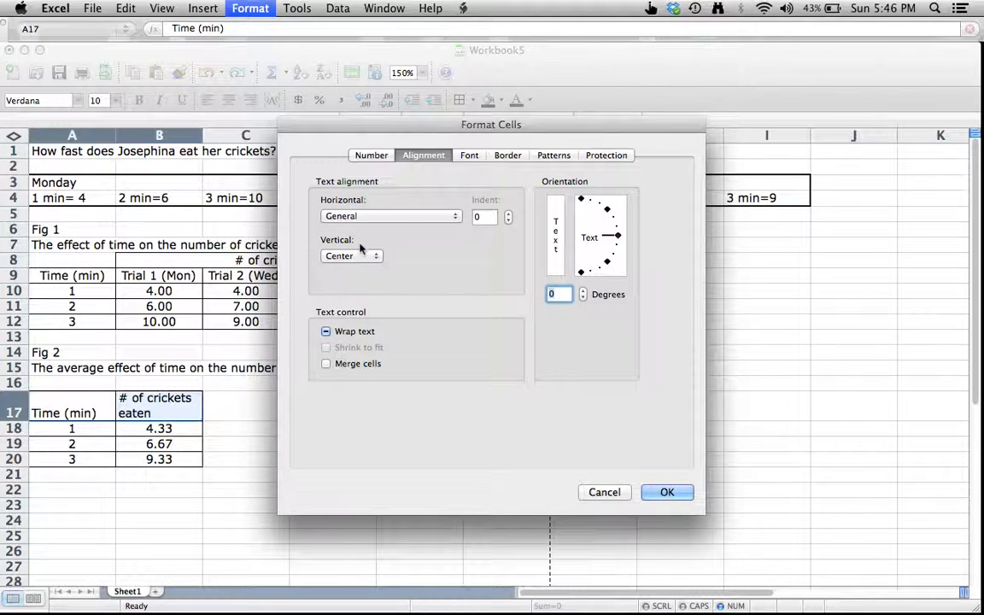
pyautogui.click(367, 216)
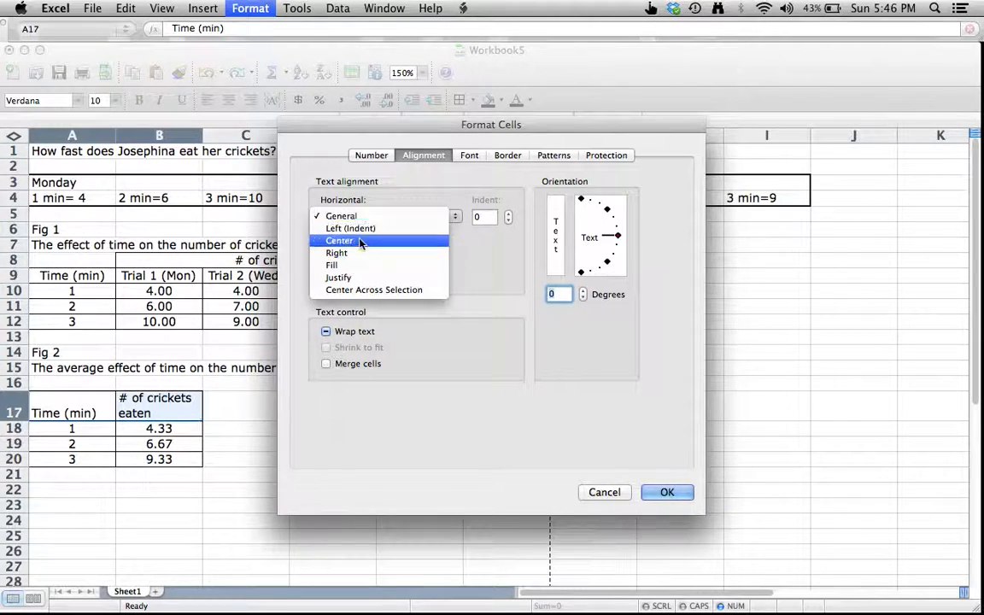
pyautogui.click(362, 241)
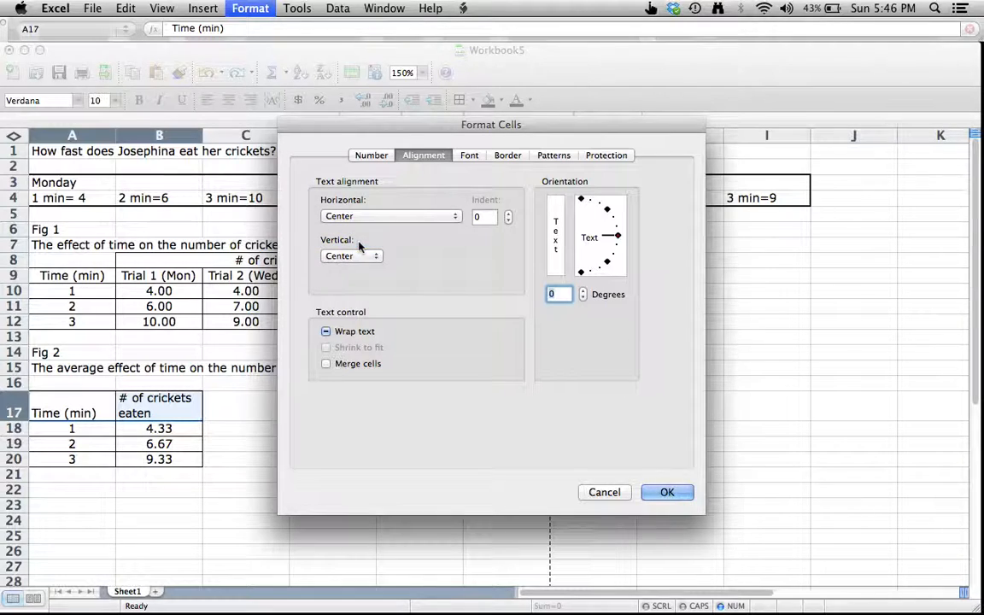
pyautogui.click(667, 492)
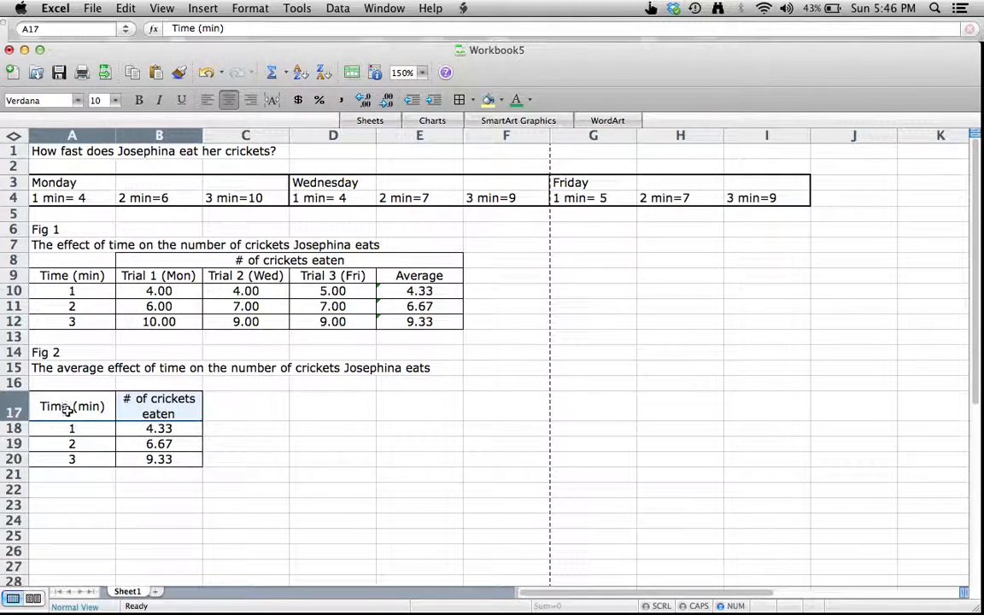
# - Apply a thick box border around the Fig 2 table A17:B20 and around its header row A17:B17
pyautogui.moveTo(61, 406); pyautogui.dragTo(145, 459)
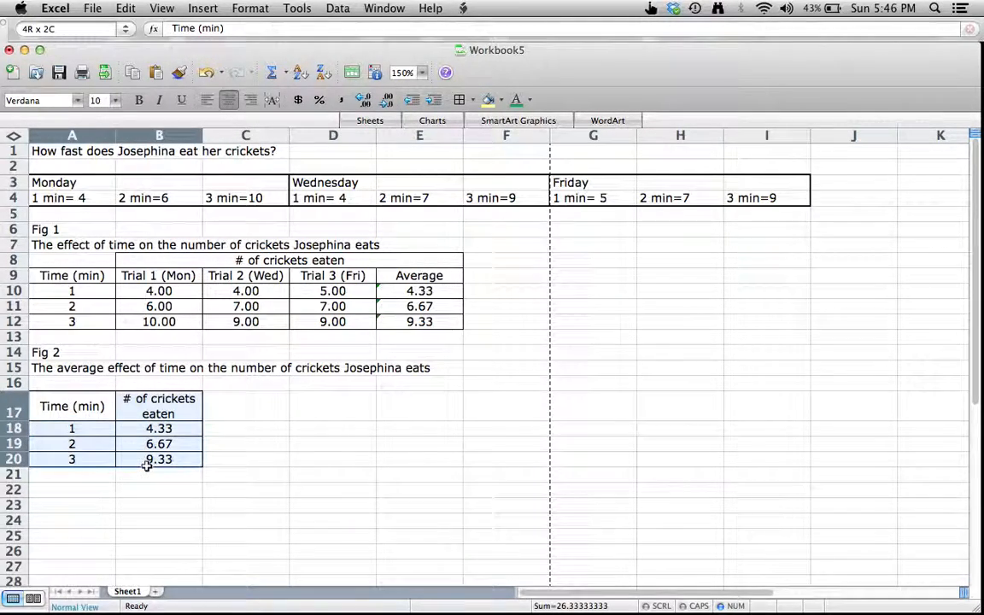
pyautogui.click(474, 100)
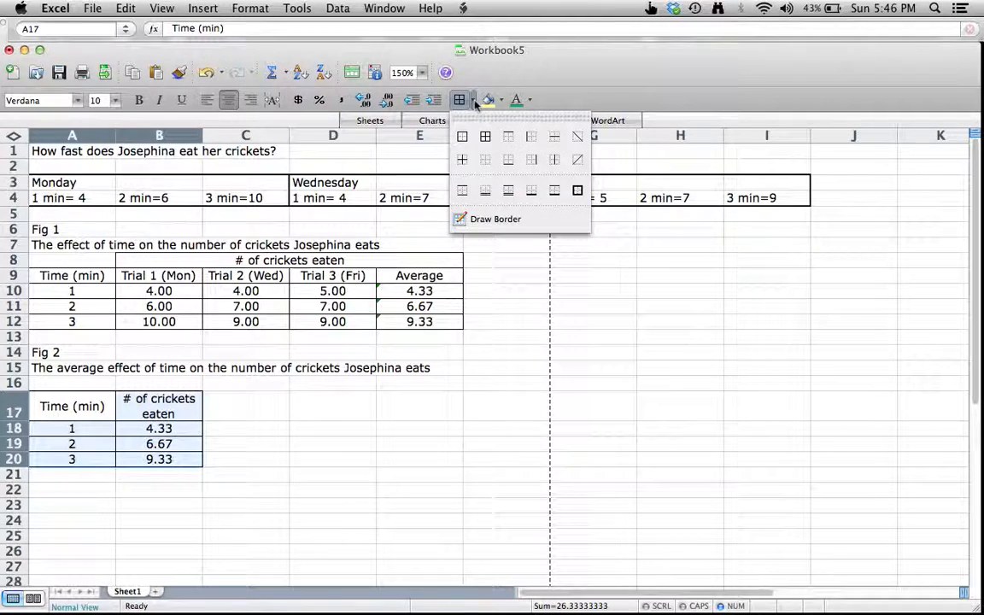
pyautogui.click(521, 174)
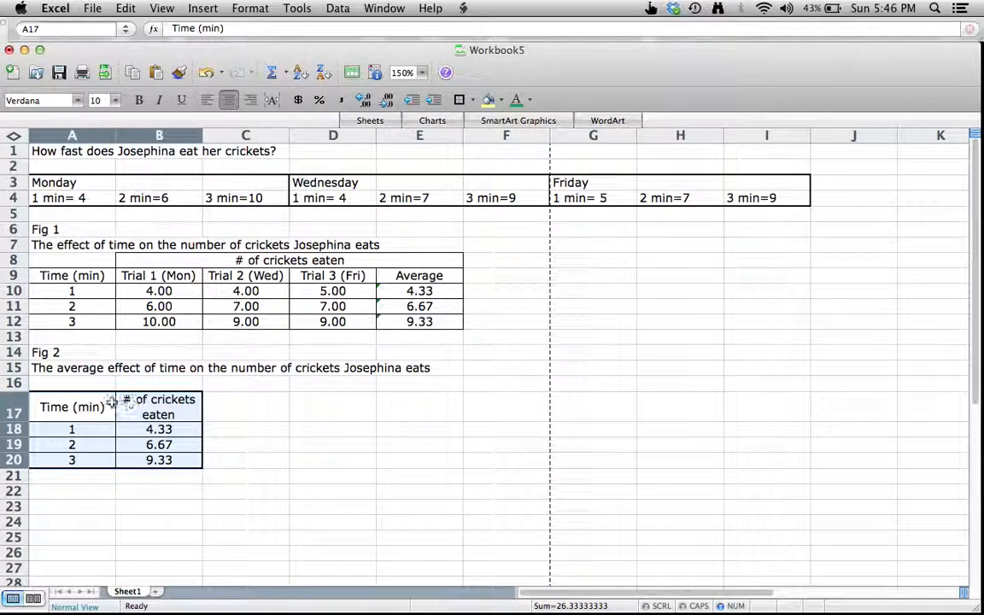
pyautogui.moveTo(85, 407); pyautogui.dragTo(149, 403)
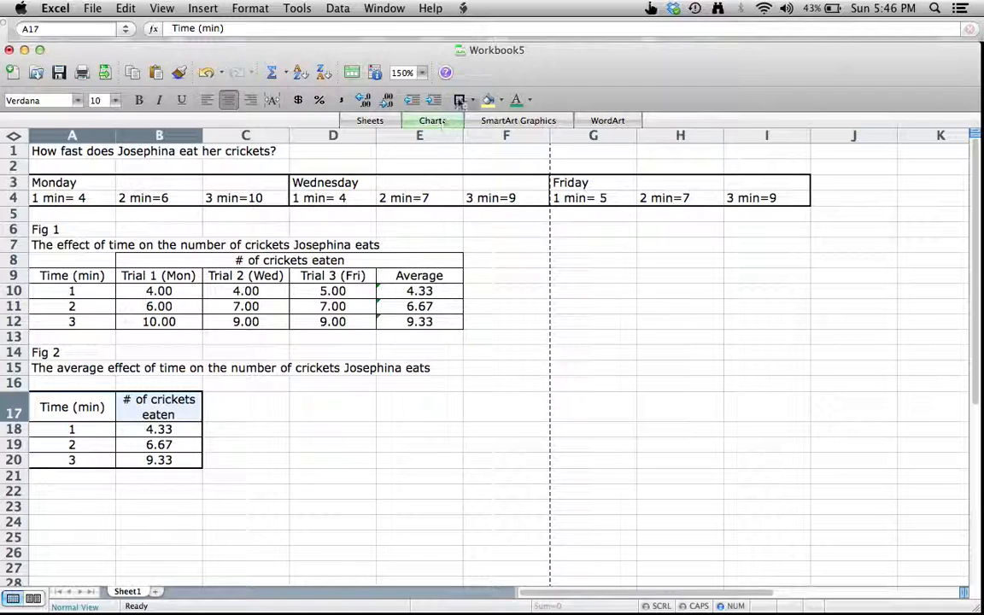
pyautogui.click(459, 102)
# - Apply thick box borders in the Fig 1 table around B8:E12, the header rows B8:E9 and the time column A9:A12
pyautogui.moveTo(160, 259); pyautogui.dragTo(165, 322)
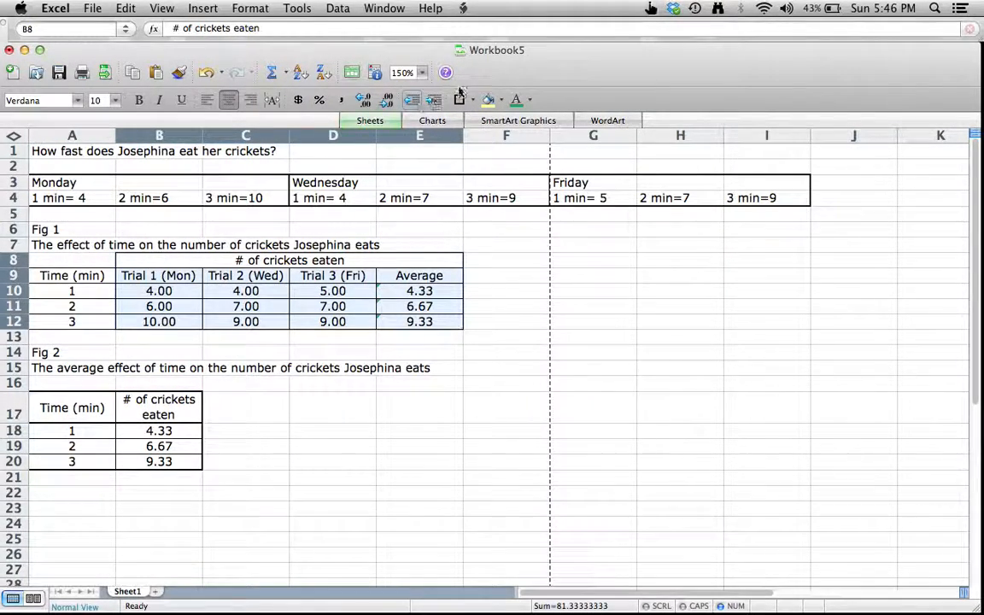
pyautogui.click(465, 102)
pyautogui.moveTo(227, 259); pyautogui.dragTo(241, 278)
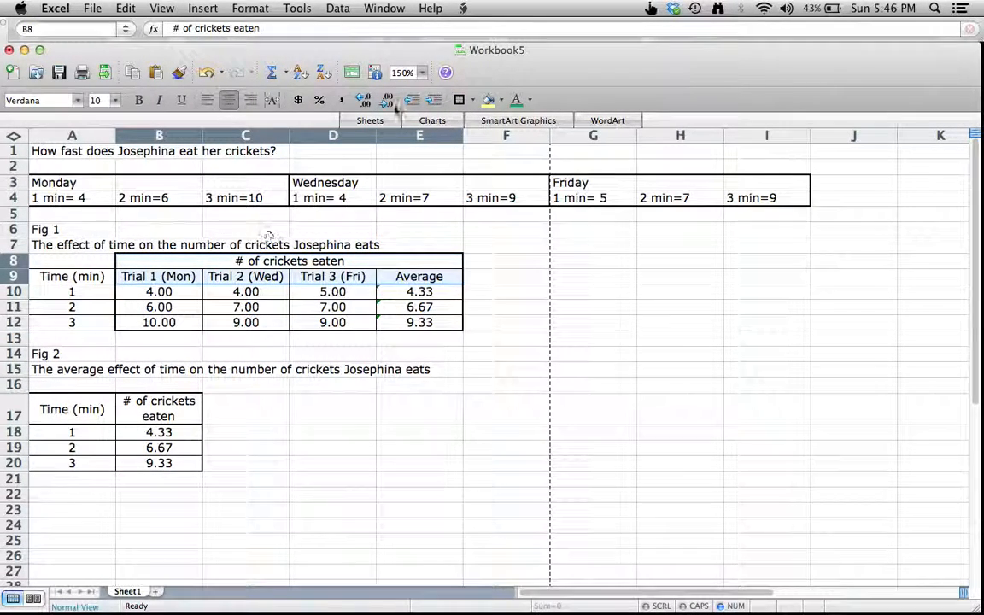
pyautogui.click(461, 102)
pyautogui.click(77, 278)
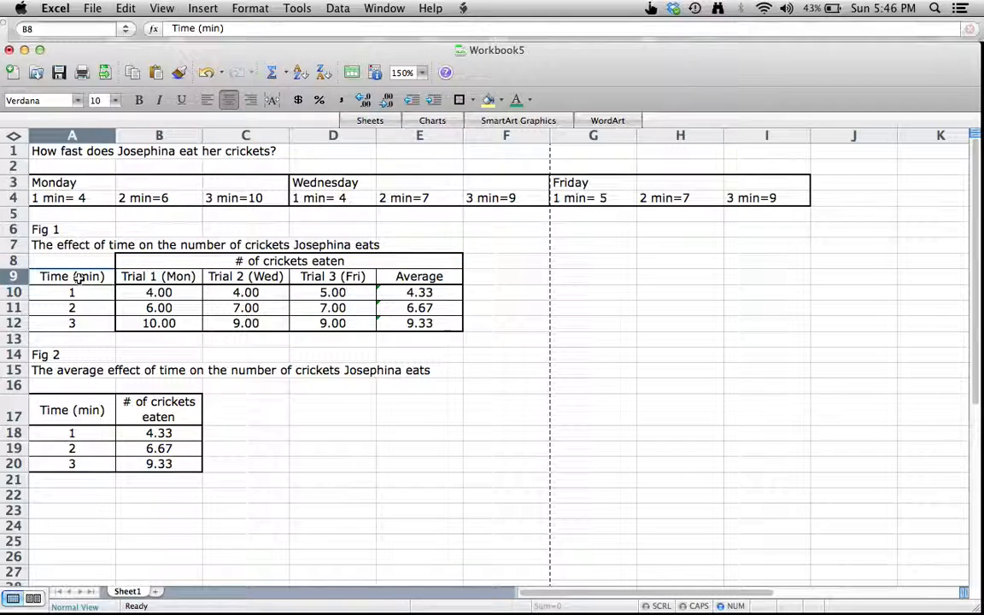
pyautogui.moveTo(77, 278); pyautogui.dragTo(75, 323)
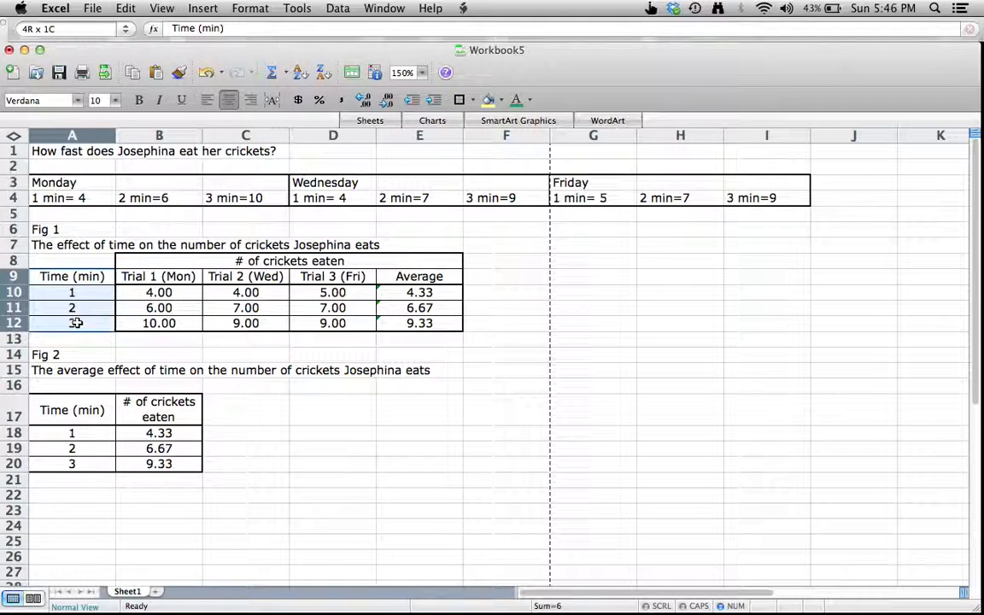
pyautogui.click(462, 102)
pyautogui.click(286, 261)
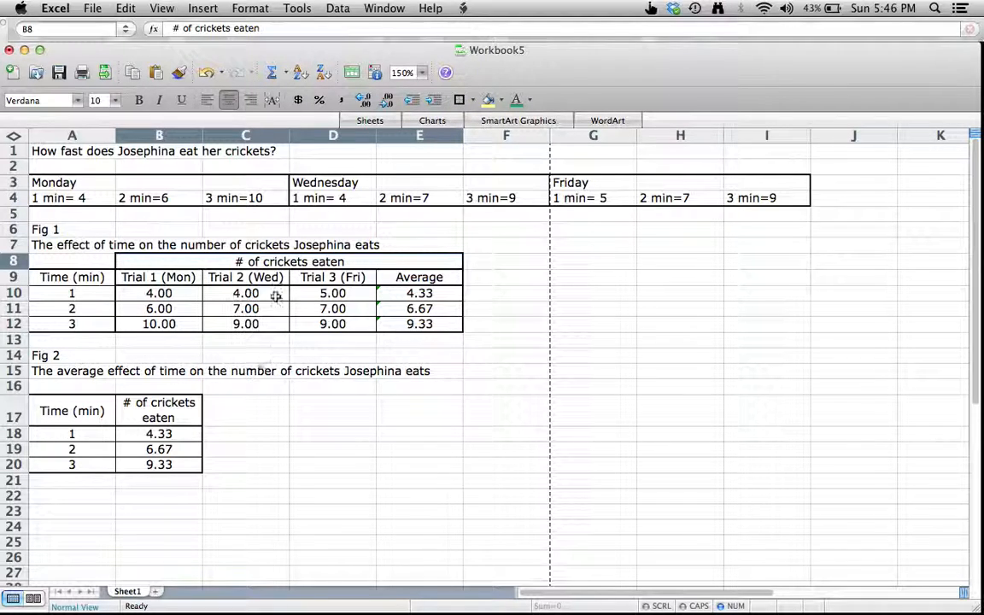
# - Color only the word "time" red in the Fig 1 title in cell A7
pyautogui.click(84, 246)
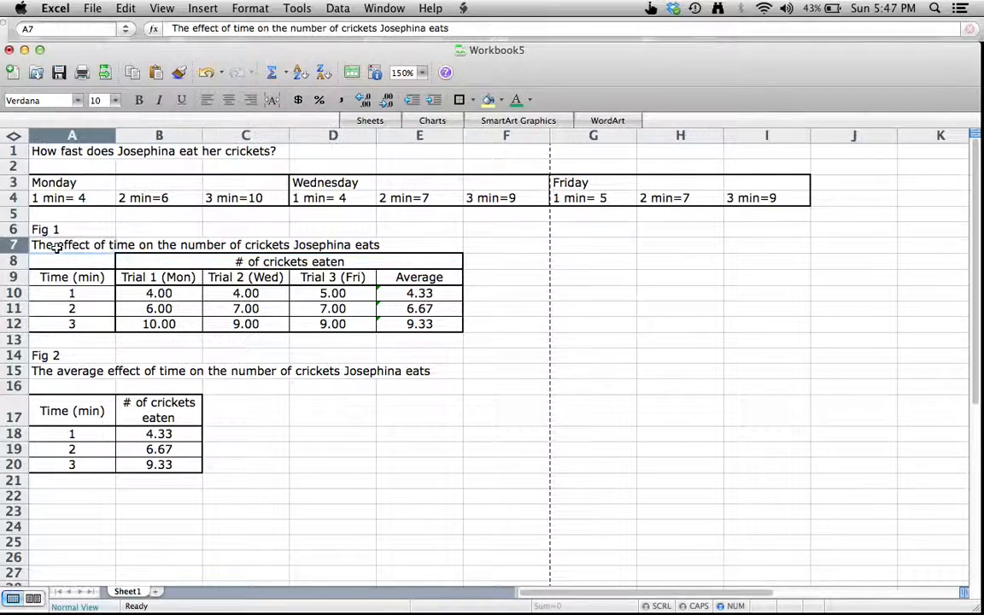
pyautogui.click(232, 28)
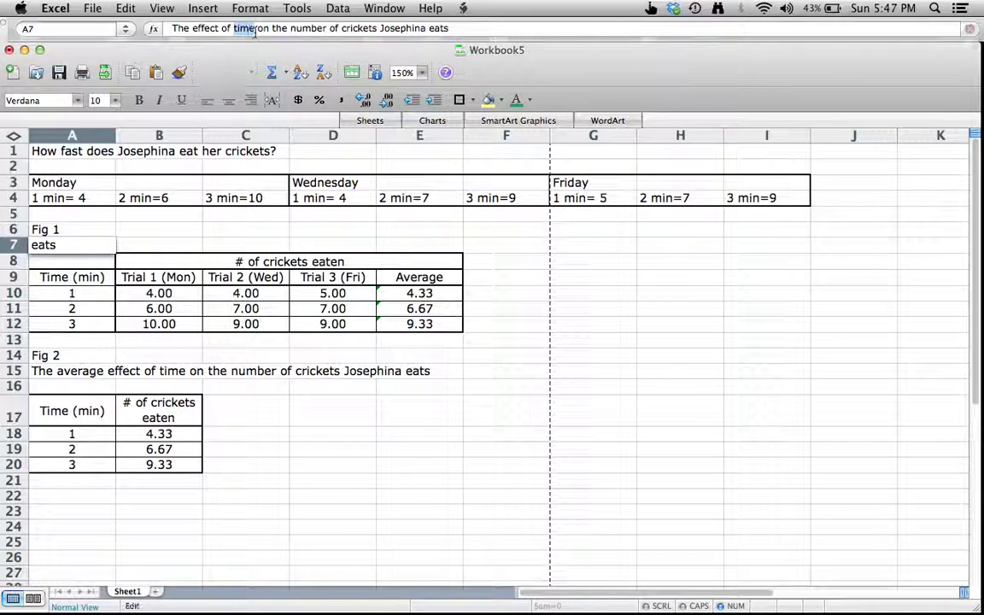
pyautogui.click(531, 102)
pyautogui.click(515, 181)
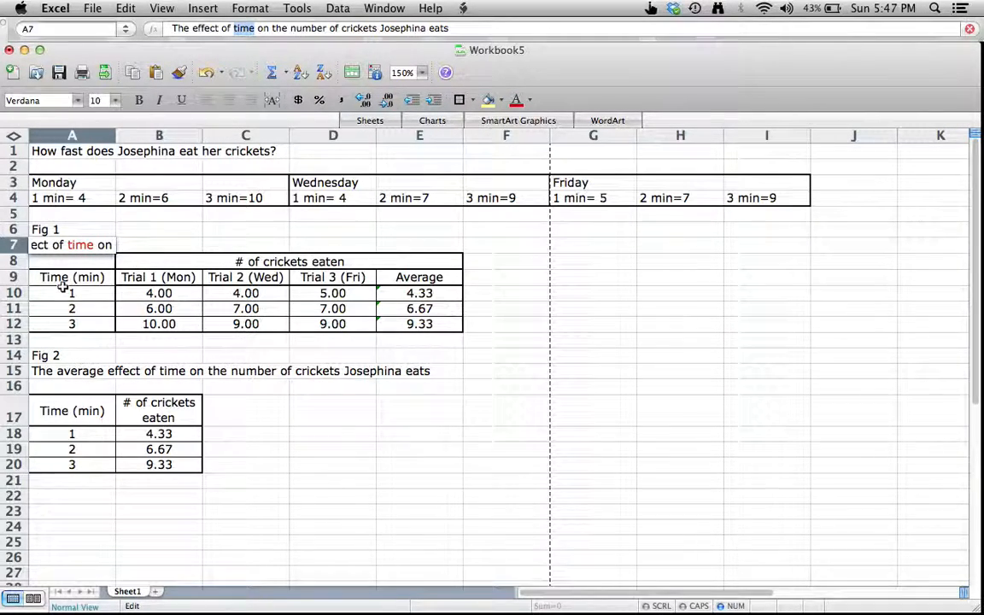
# - Color the text of the Time (min) columns red in both tables, cells A9:A12 and A17:A20
pyautogui.moveTo(68, 279); pyautogui.dragTo(73, 323)
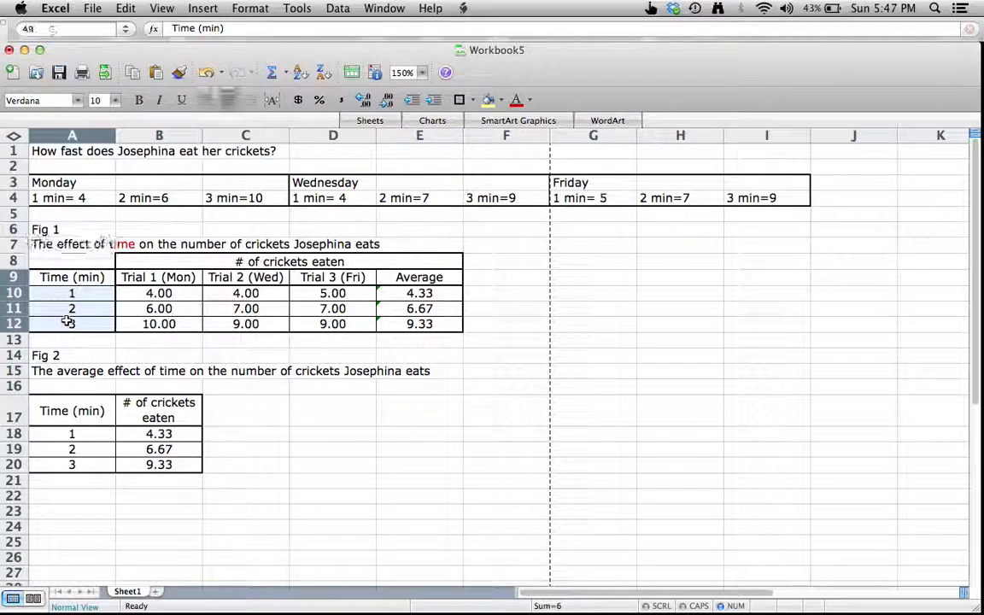
pyautogui.click(515, 100)
pyautogui.moveTo(56, 410); pyautogui.dragTo(57, 464)
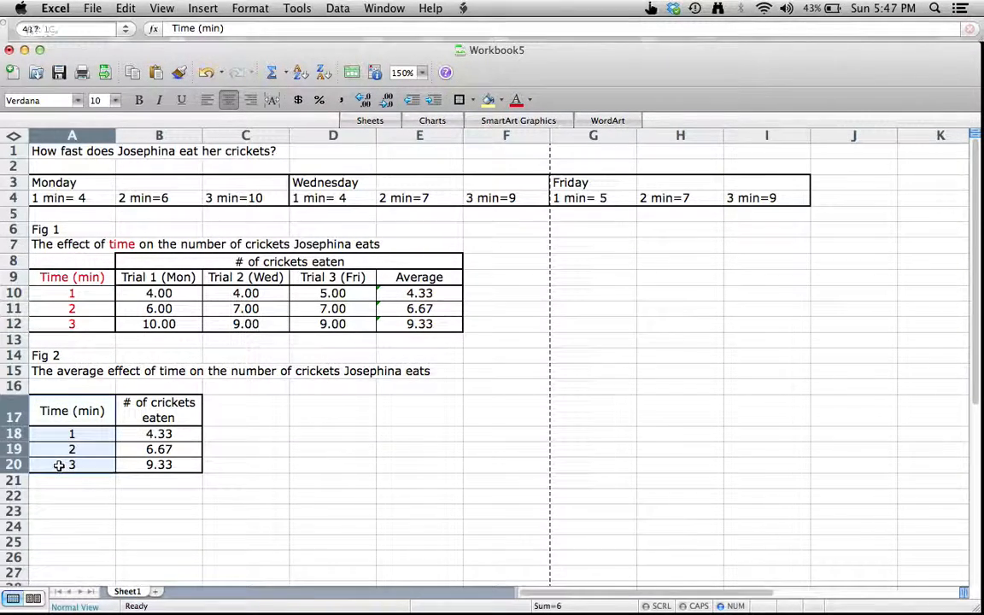
pyautogui.click(516, 100)
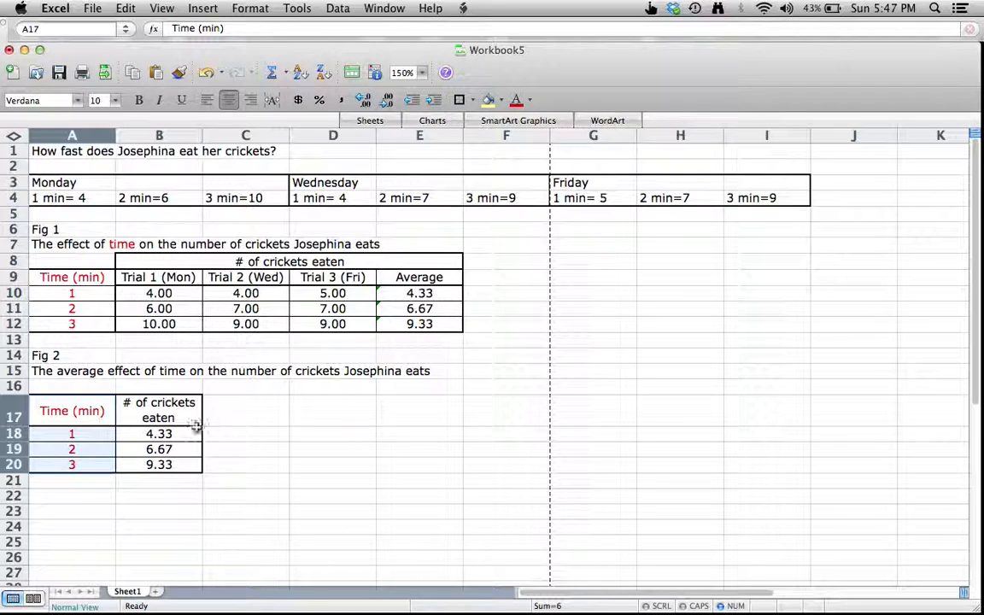
# - Color only the word "time" red in the Fig 2 title in cell A15
pyautogui.click(66, 373)
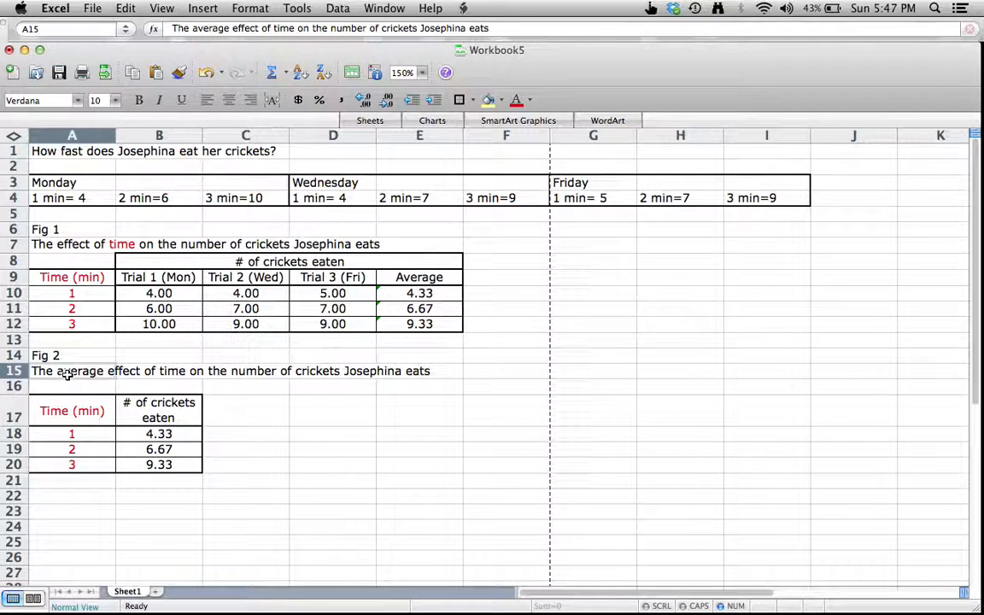
pyautogui.click(274, 29)
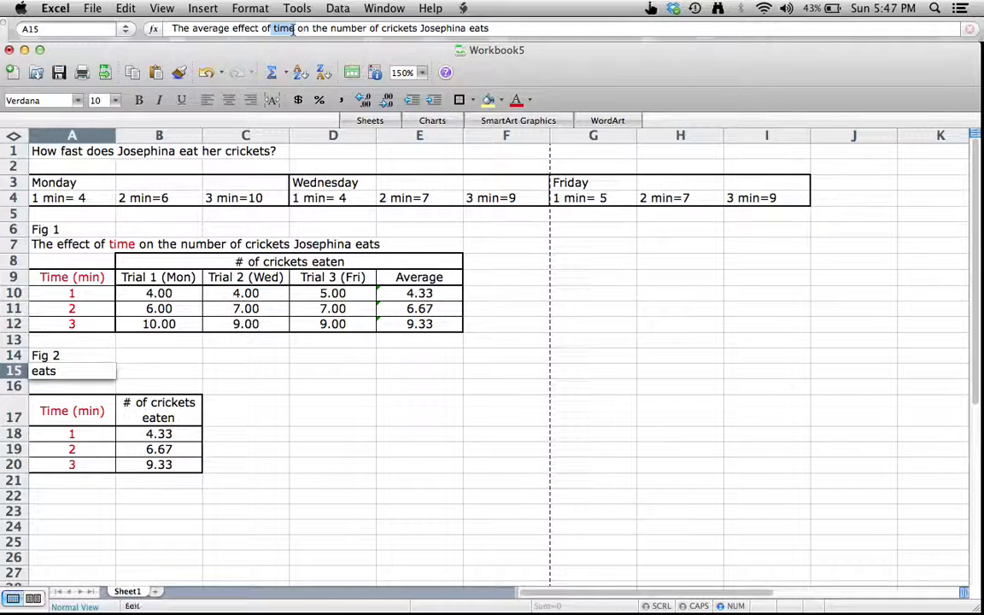
pyautogui.click(515, 100)
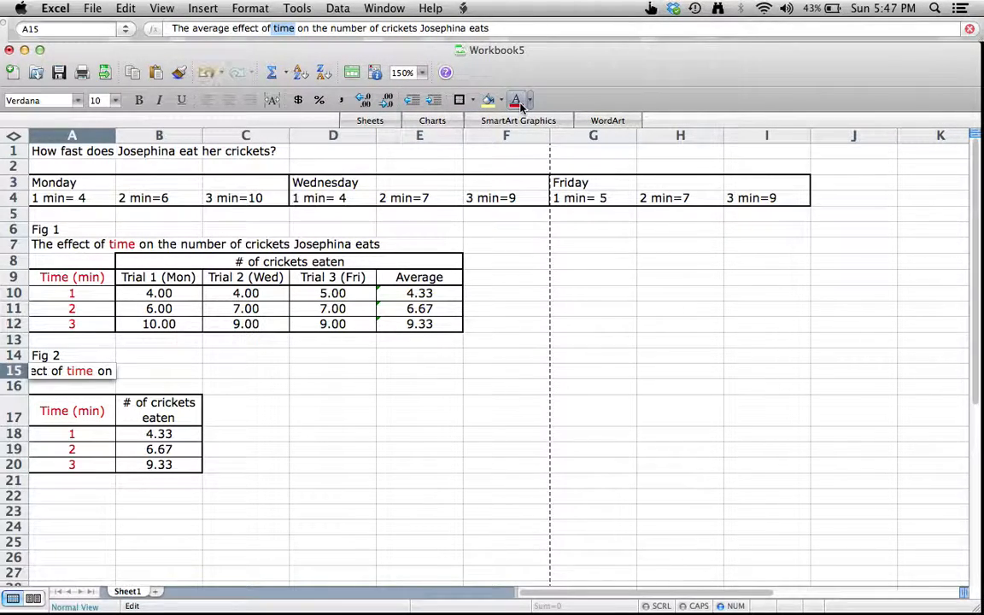
pyautogui.click(288, 423)
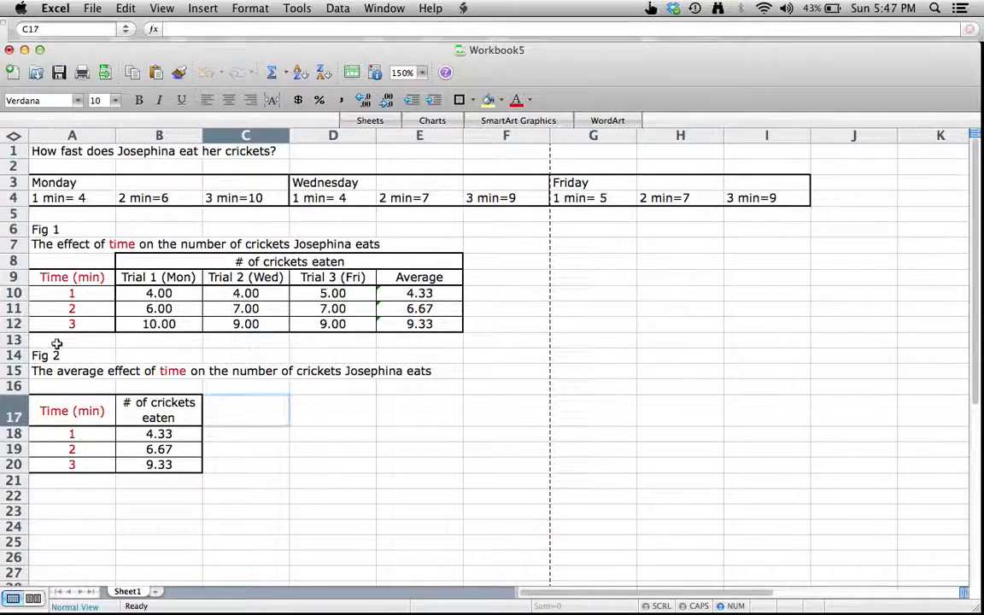
# - Color the Fig 1 title in cell A7 blue from "number of crickets" through "eats"
pyautogui.click(532, 101)
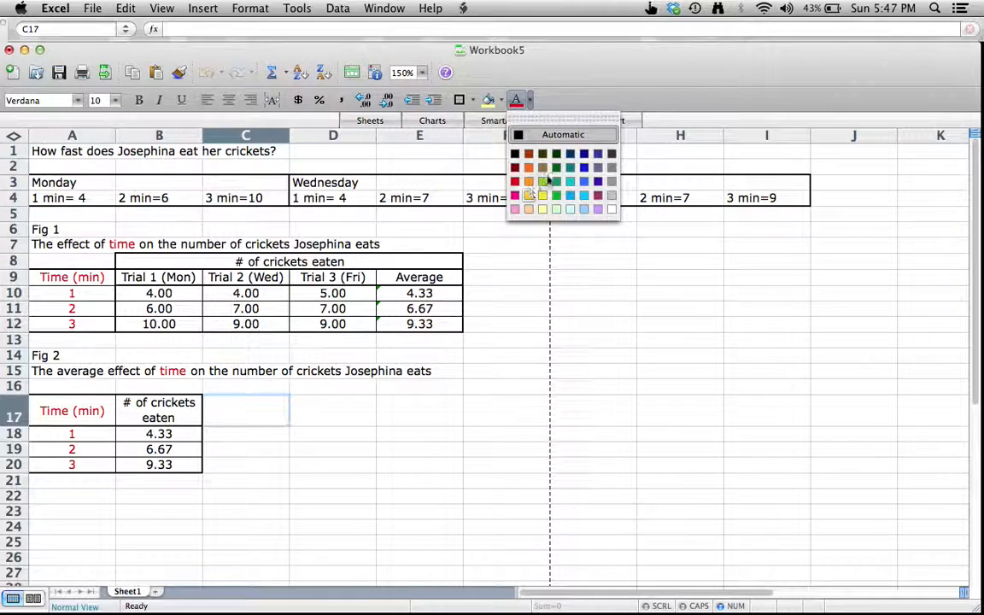
pyautogui.click(588, 168)
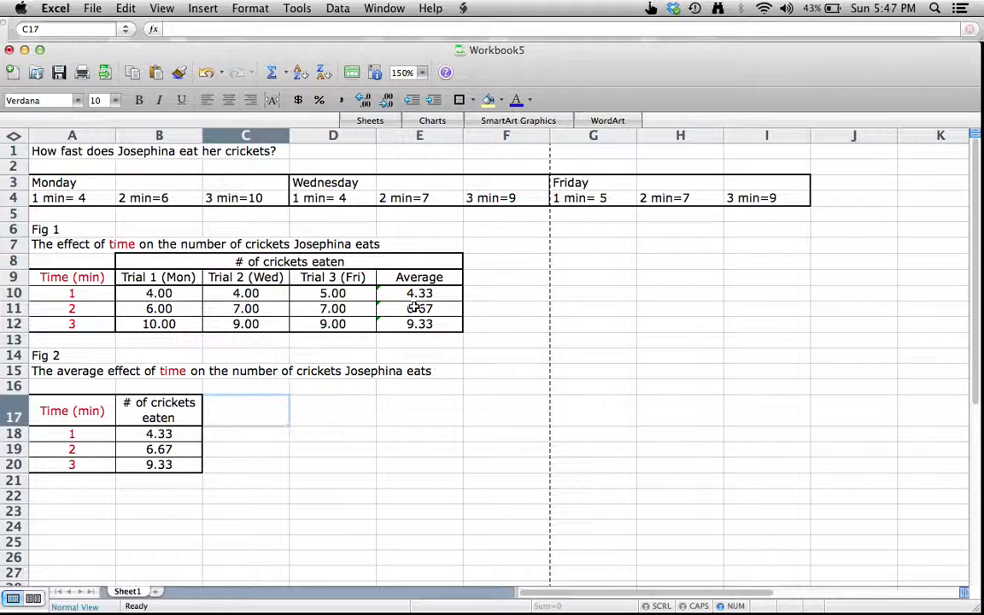
pyautogui.click(87, 241)
pyautogui.moveTo(291, 31); pyautogui.dragTo(447, 30)
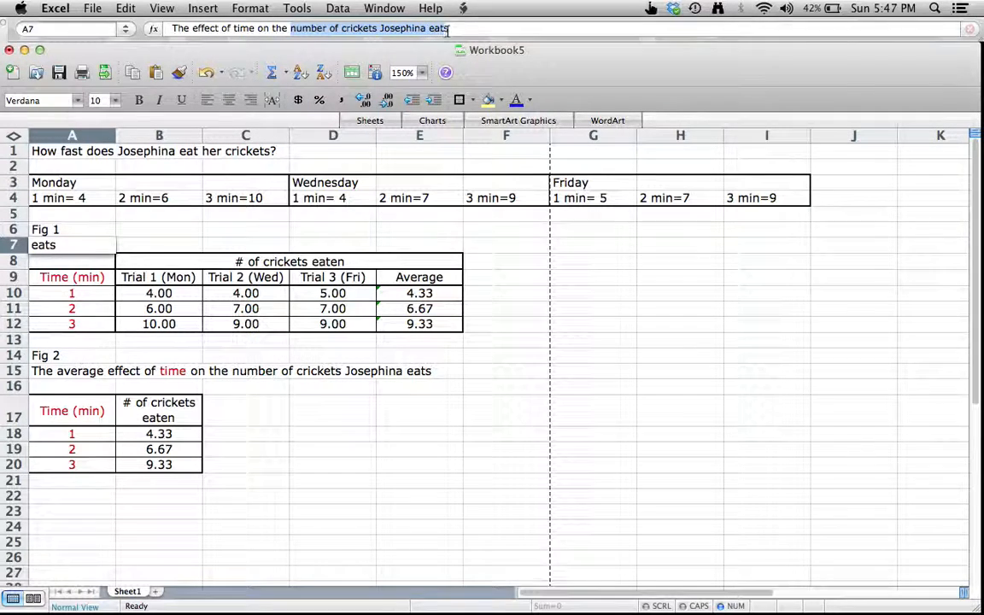
# - Color the "# of crickets eaten" headers blue in both tables, cells B8 and B17
pyautogui.click(236, 261)
pyautogui.click(517, 100)
pyautogui.click(139, 407)
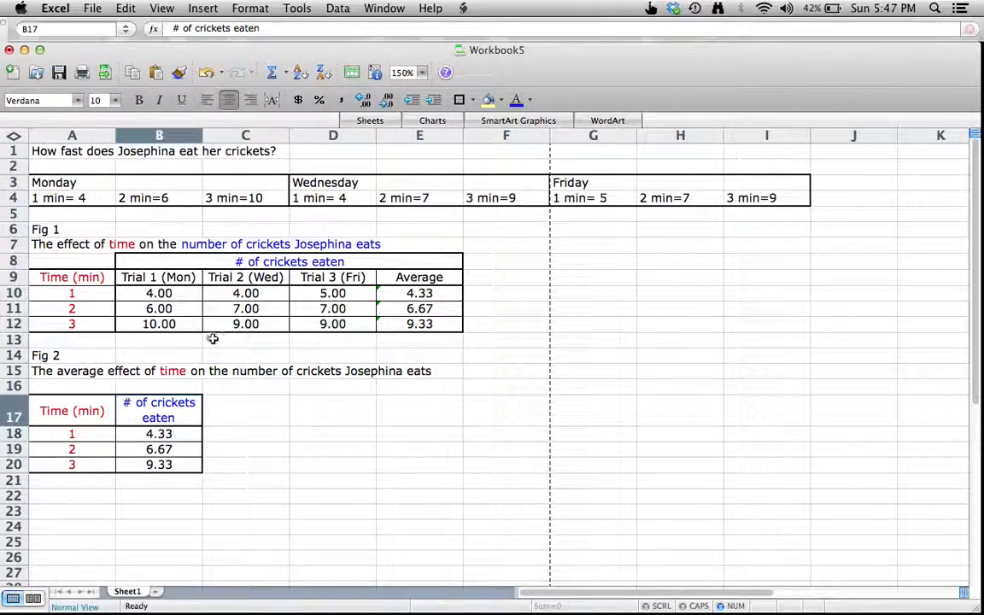
# - Color the cricket count values blue in both tables, cells B10:E12 and B18:B20
pyautogui.moveTo(169, 277); pyautogui.dragTo(418, 326)
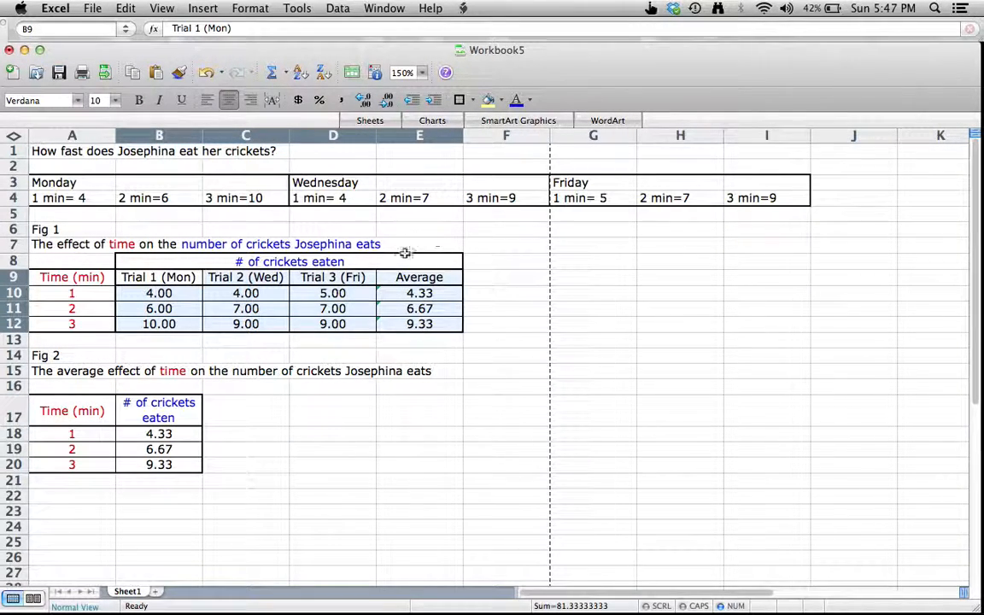
pyautogui.click(173, 292)
pyautogui.doubleClick(172, 292)
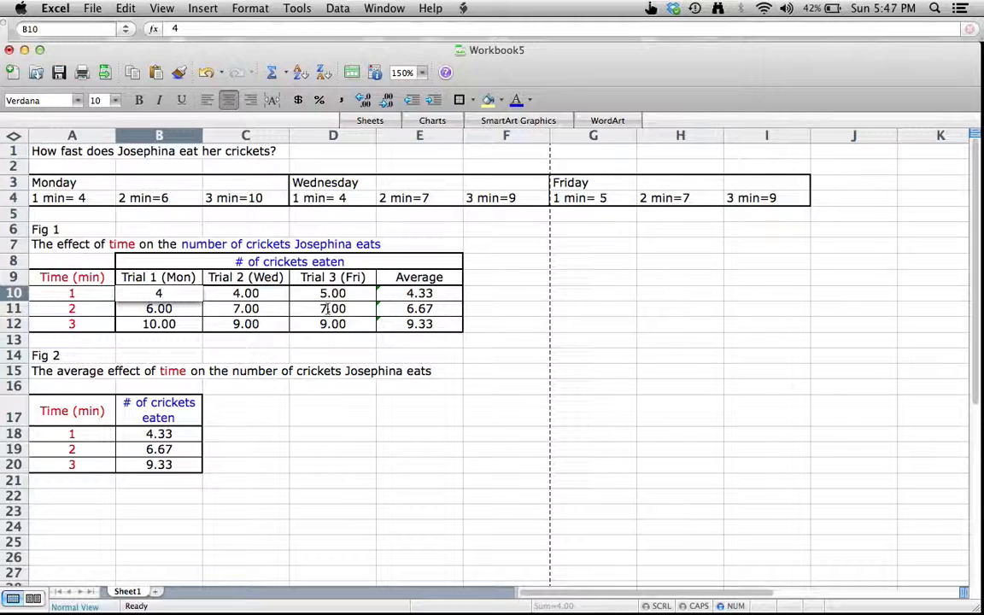
pyautogui.moveTo(274, 293); pyautogui.dragTo(404, 323)
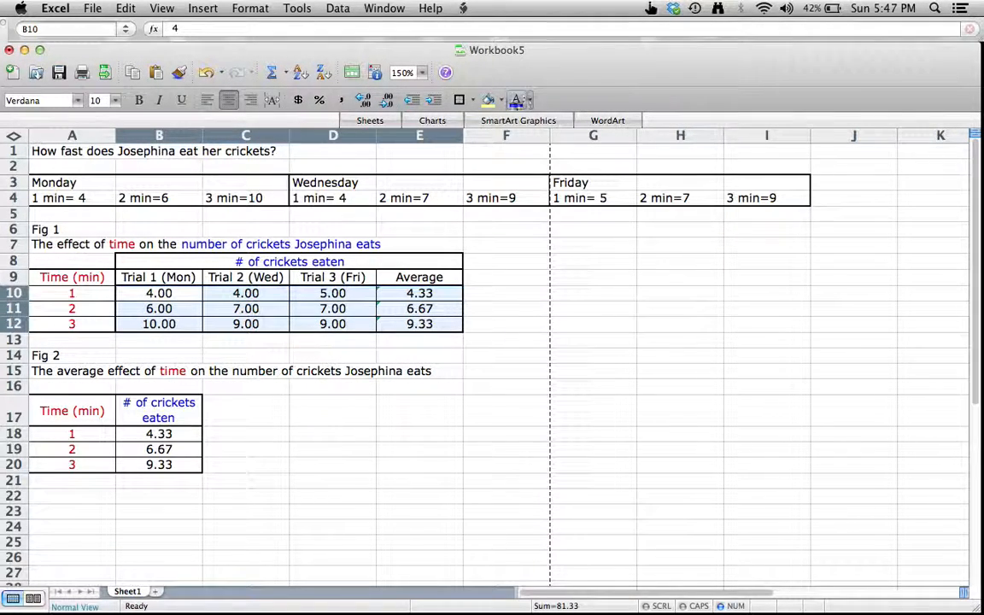
pyautogui.moveTo(173, 434); pyautogui.dragTo(169, 465)
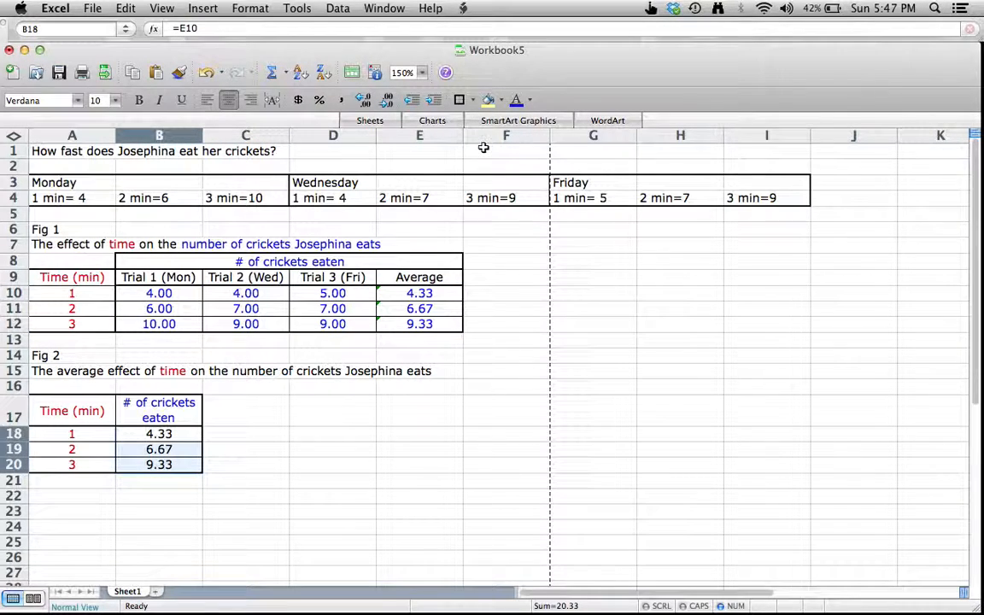
pyautogui.click(307, 407)
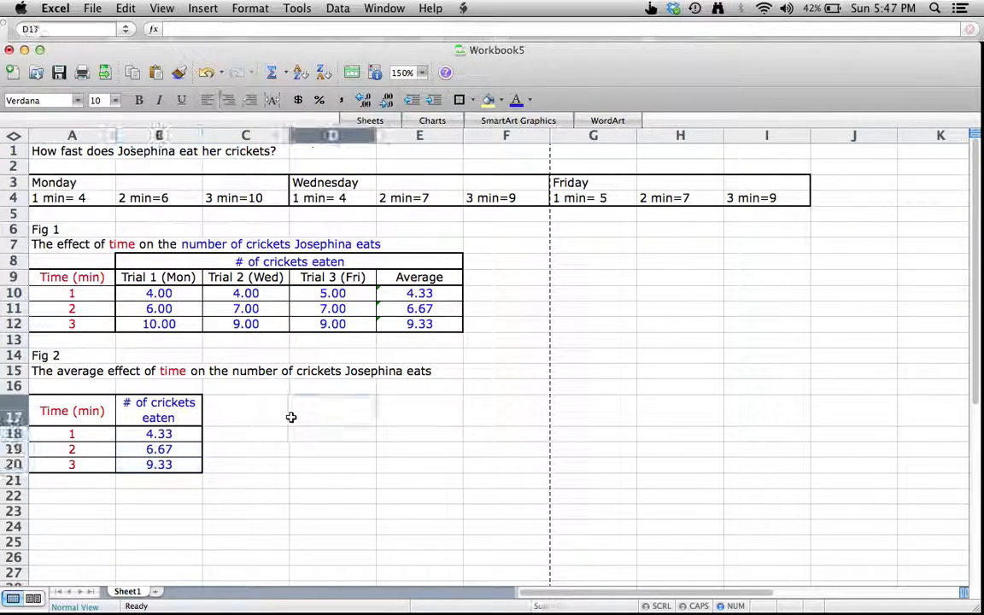
# - Color the Fig 2 title in cell A15 blue from "the number of crickets" through "eats"
pyautogui.click(268, 376)
pyautogui.click(49, 370)
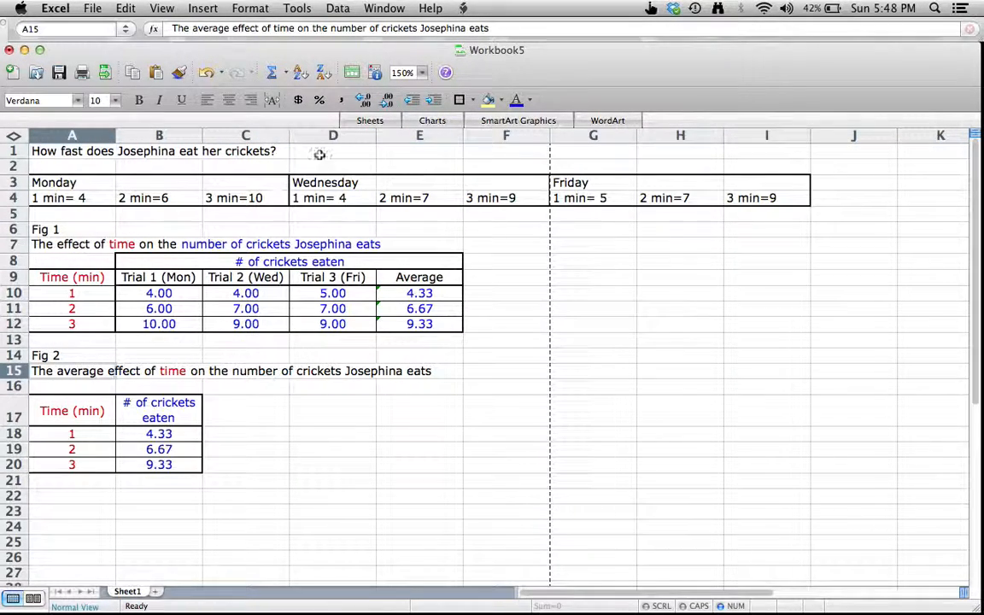
pyautogui.click(329, 26)
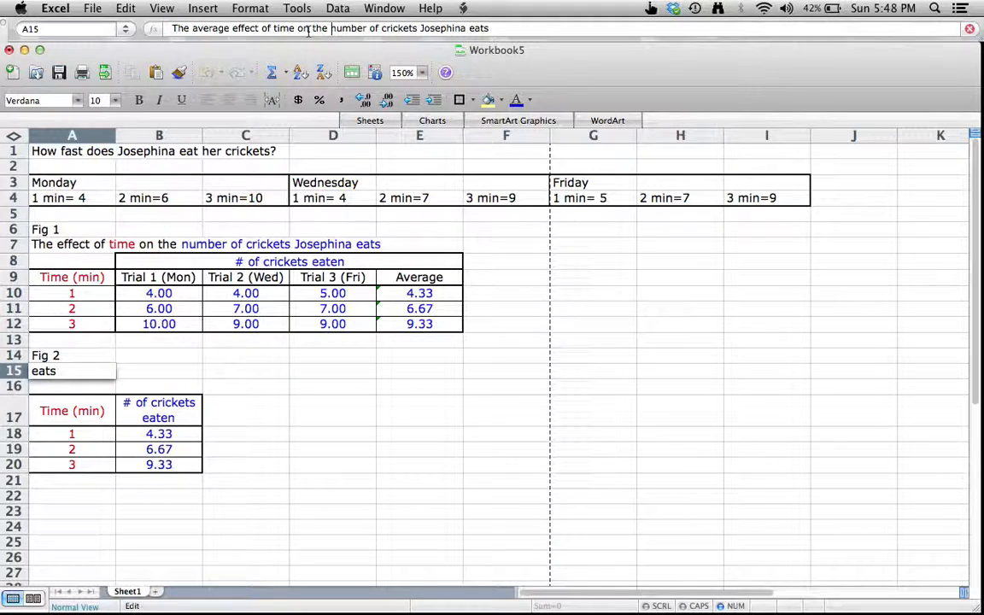
pyautogui.moveTo(313, 28); pyautogui.dragTo(491, 30)
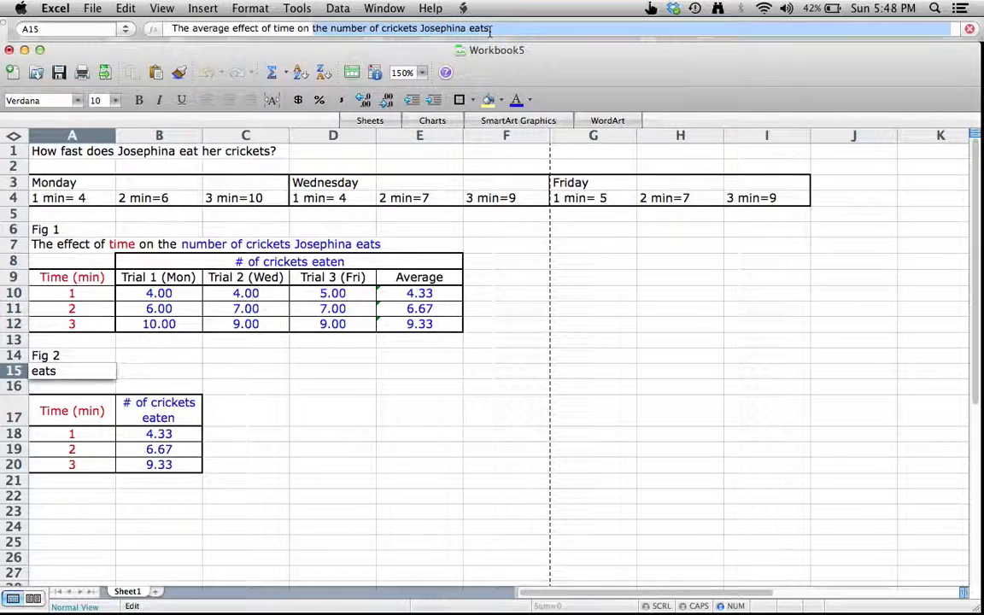
pyautogui.click(515, 100)
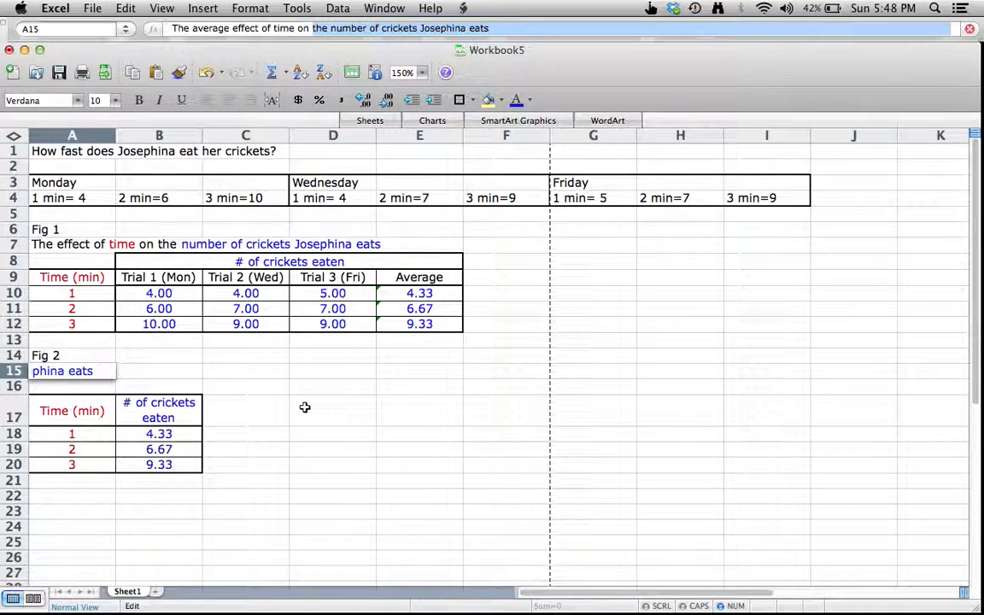
pyautogui.press('Return')
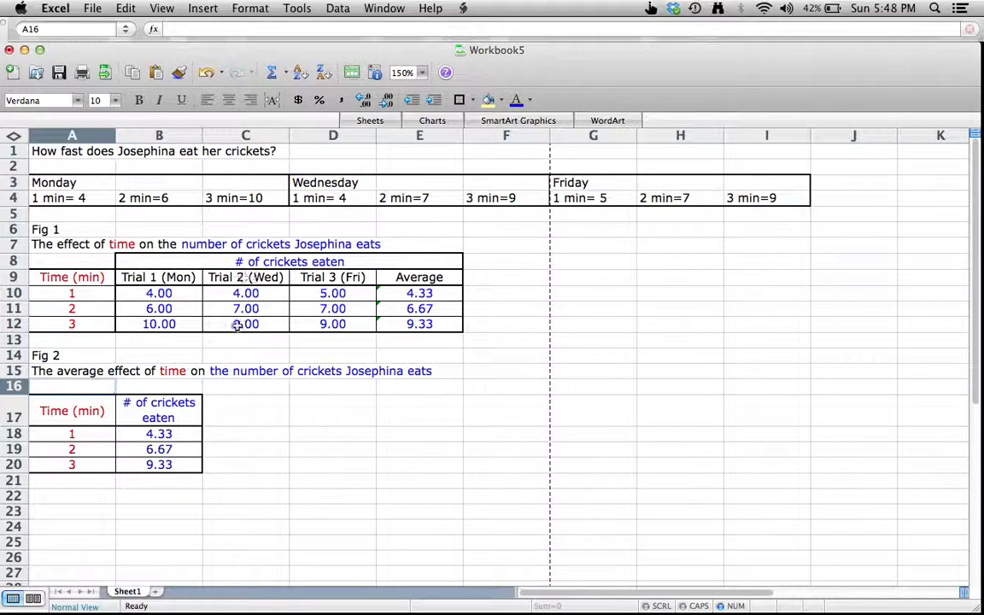
pyautogui.click(235, 372)
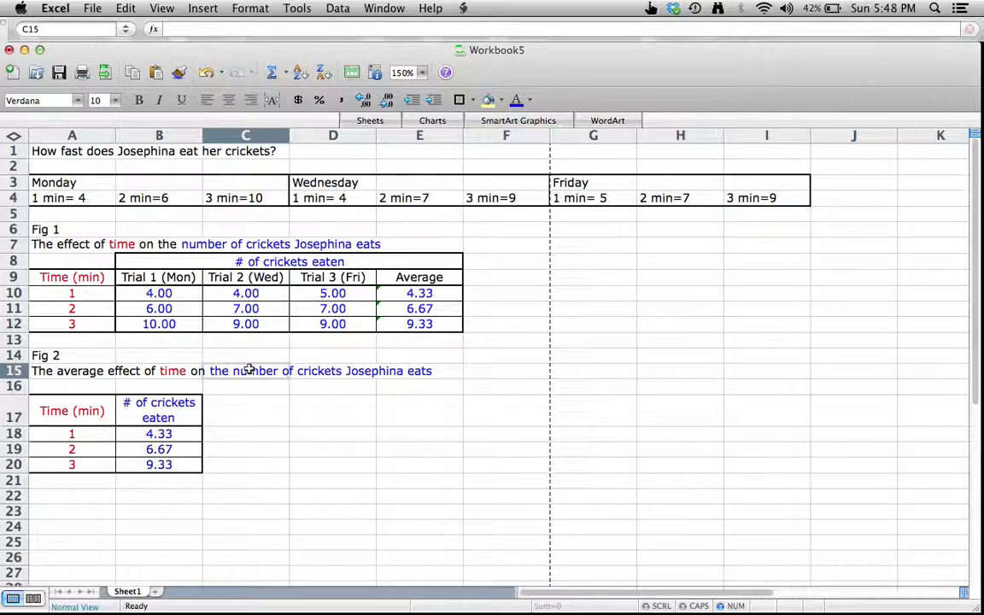
pyautogui.click(38, 374)
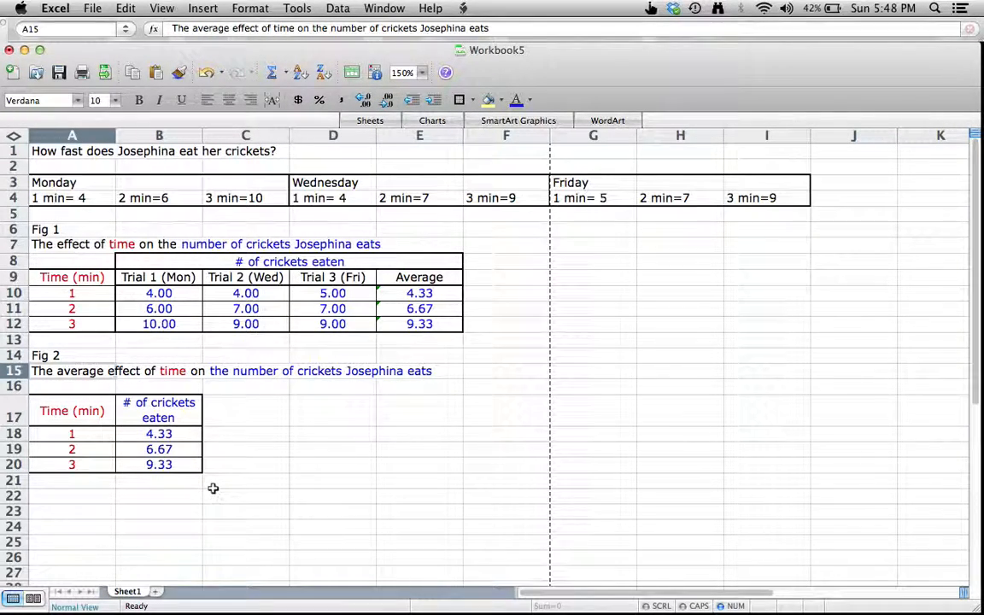
pyautogui.click(325, 480)
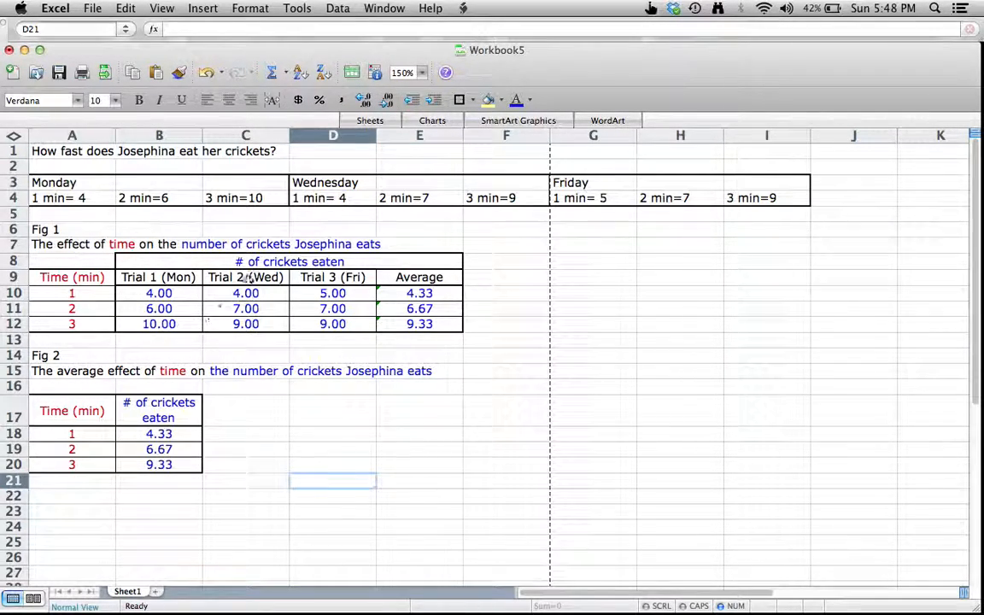
pyautogui.click(483, 123)
pyautogui.click(400, 263)
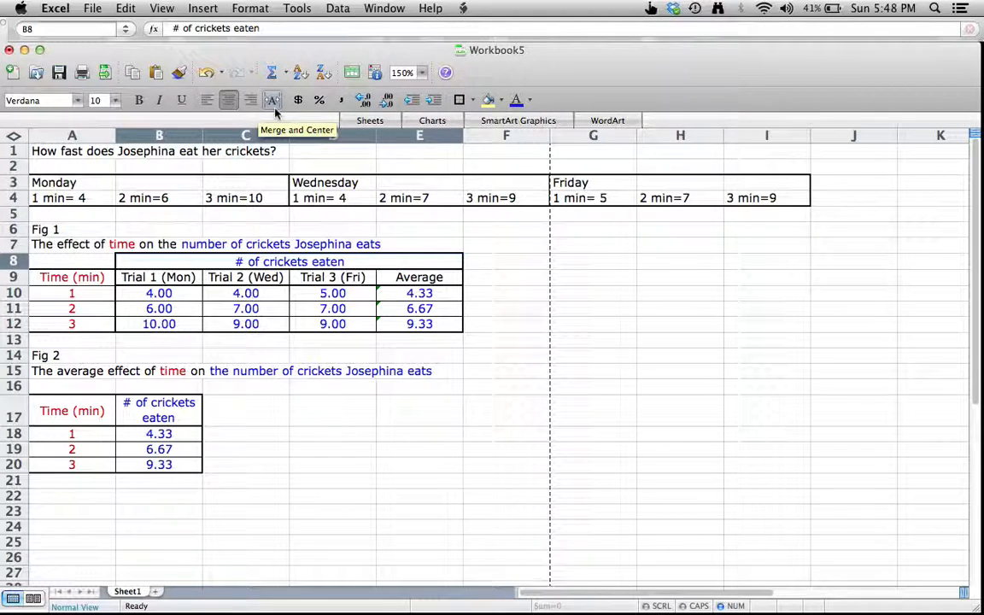
pyautogui.click(279, 460)
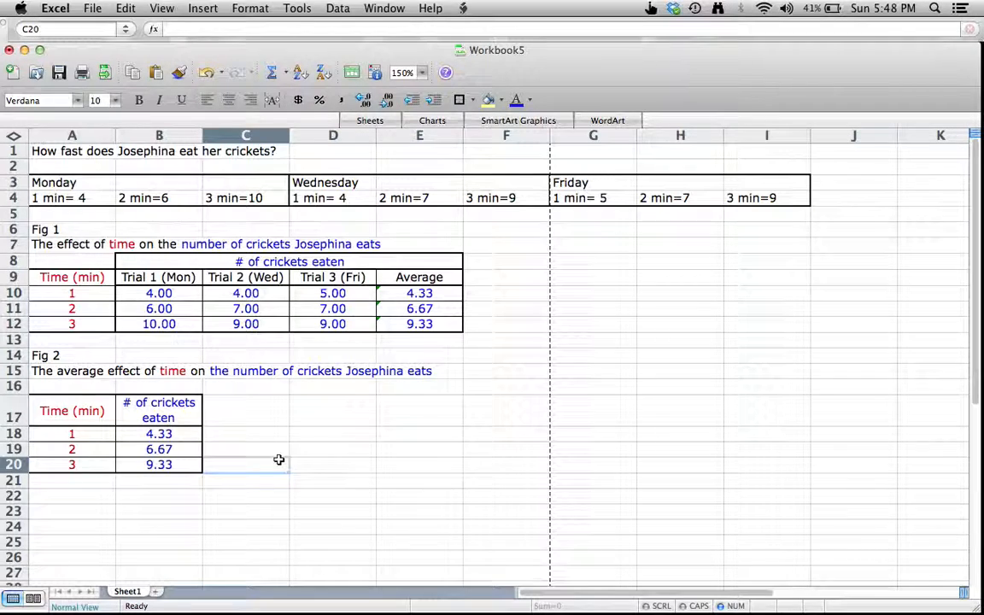